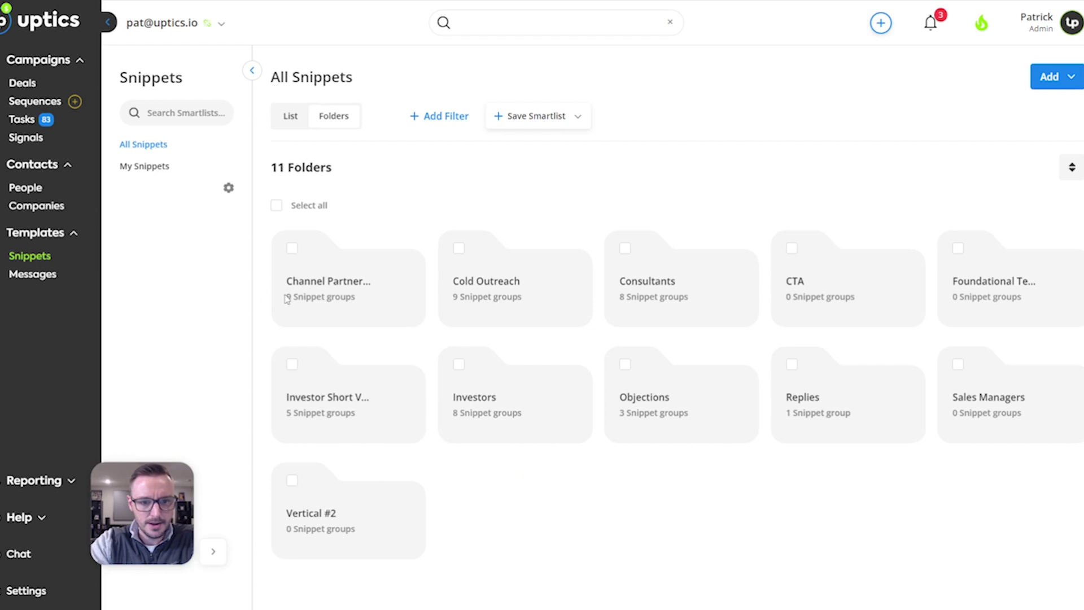
Open the Channel Partnerships snippet folder and highlight its snippet groups count heading, showing nine CP groups
click(333, 276)
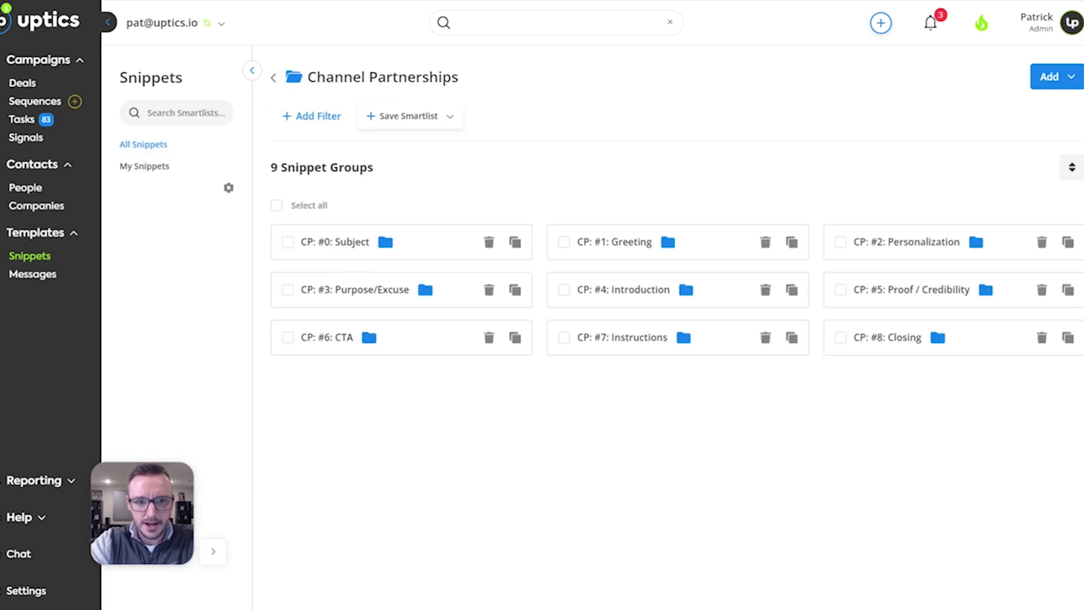
drag(282, 168, 374, 168)
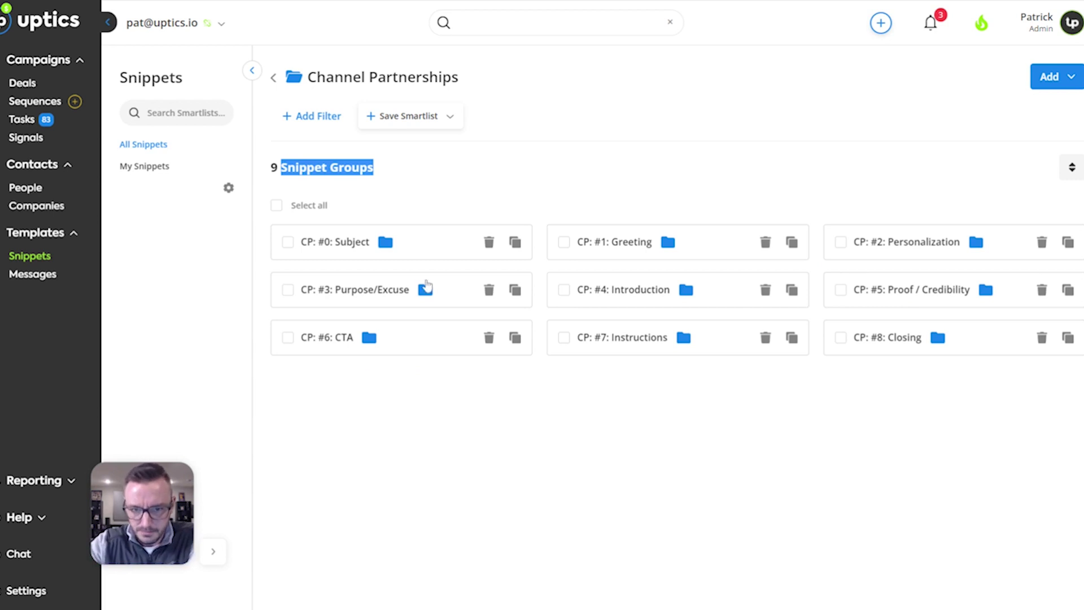
click(603, 258)
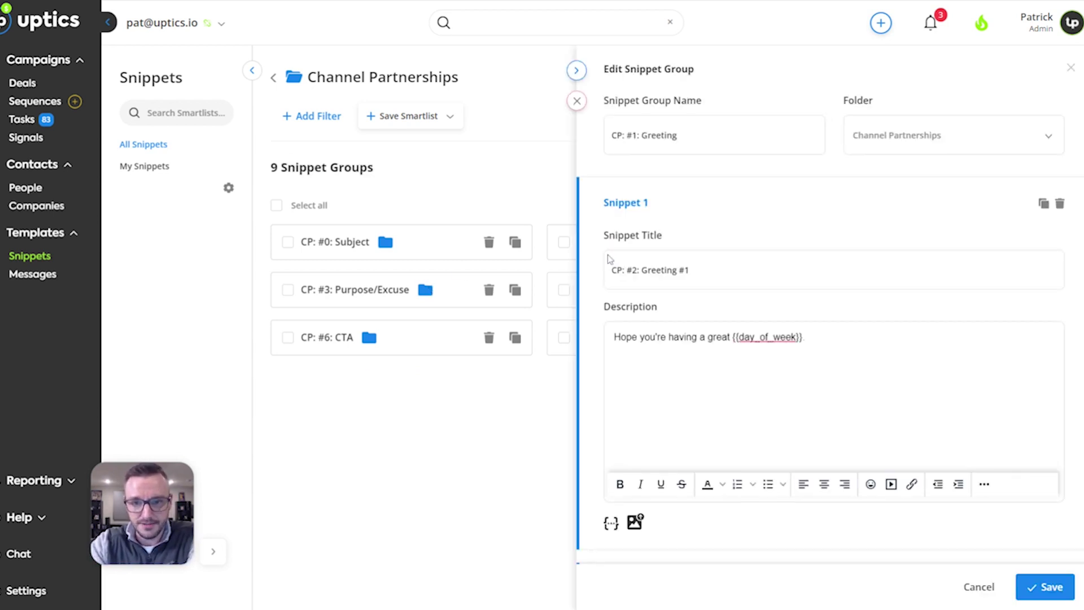
key(ctrl+shift+Left)
key(ctrl+shift+Left)
key(ctrl+shift+Left)
key(ctrl+shift+Left)
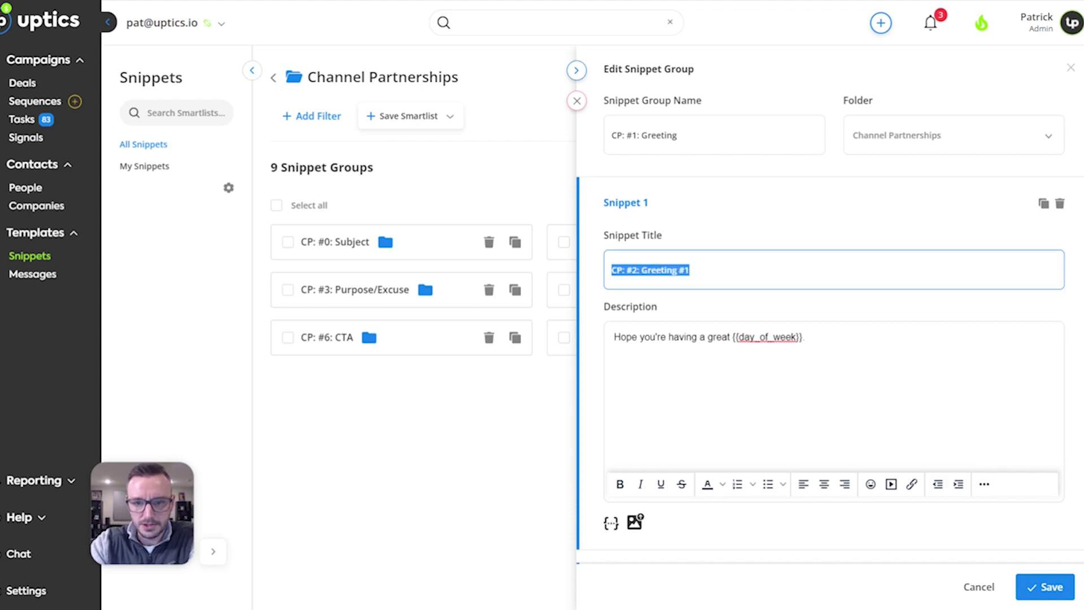
scroll(686, 327, down, 5)
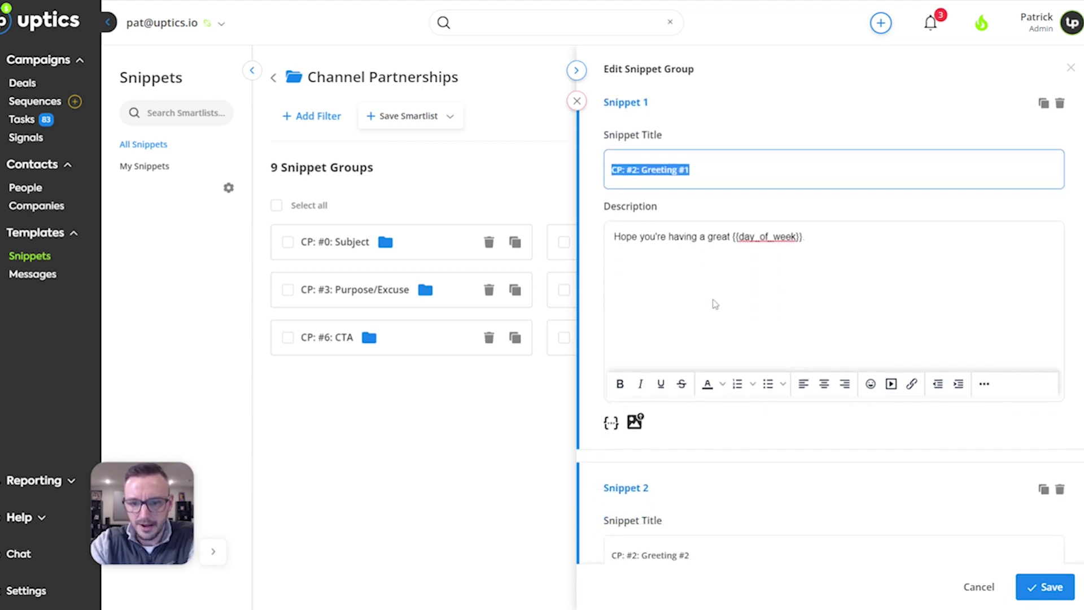
scroll(714, 309, down, 3)
drag(613, 239, 760, 238)
scroll(740, 292, down, 4)
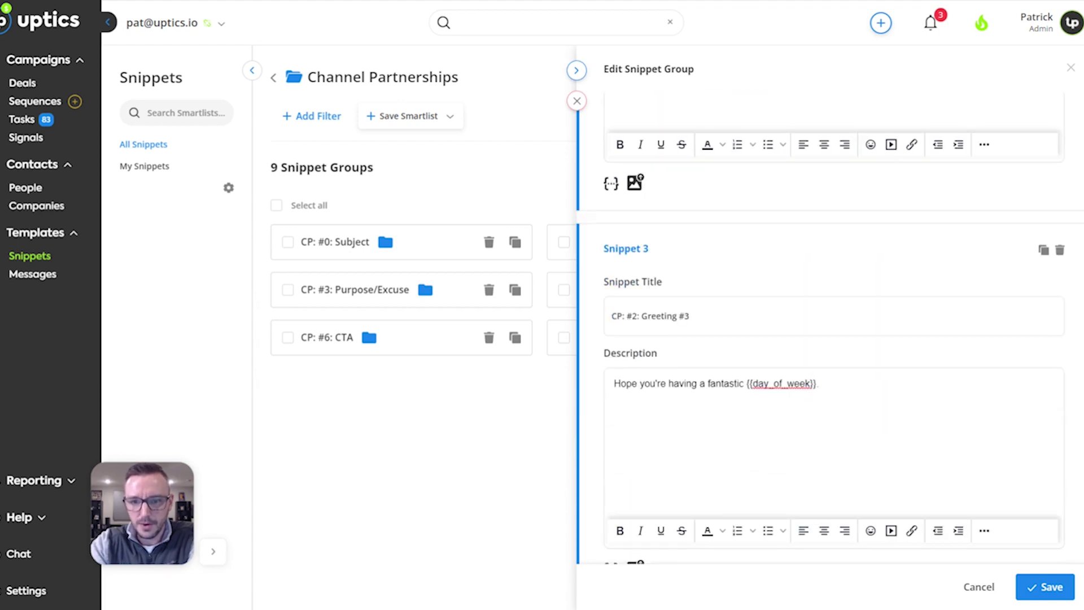
drag(615, 384, 814, 384)
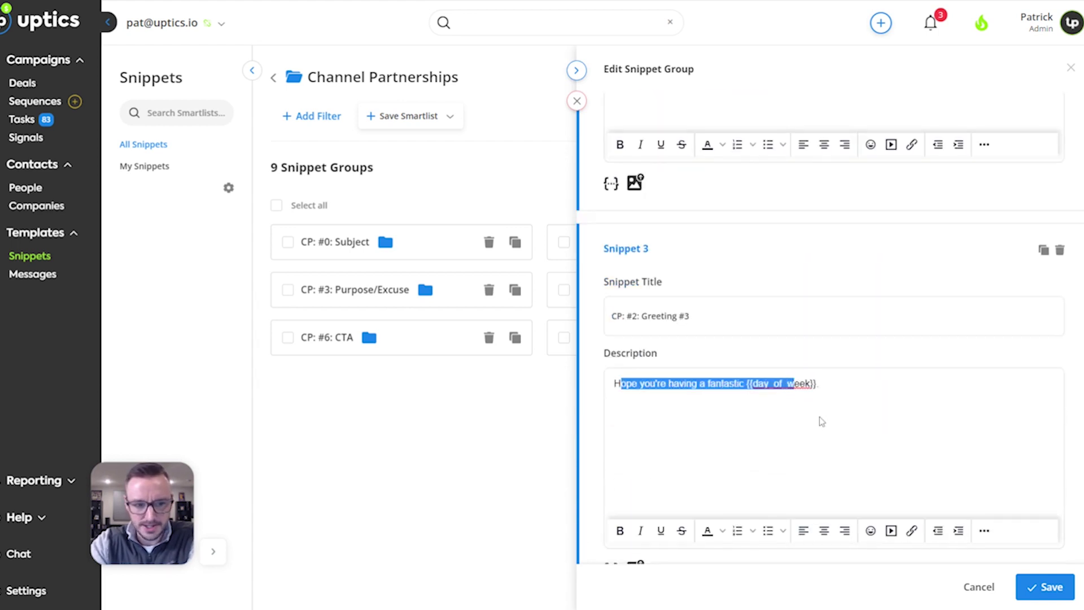
scroll(819, 419, up, 10)
scroll(812, 405, up, 2)
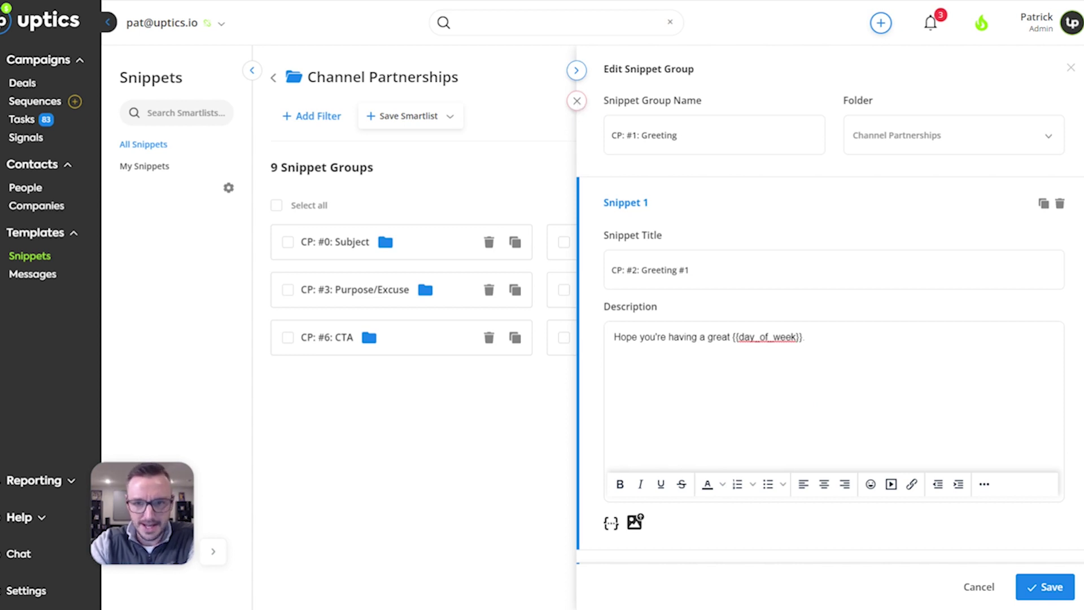
click(576, 102)
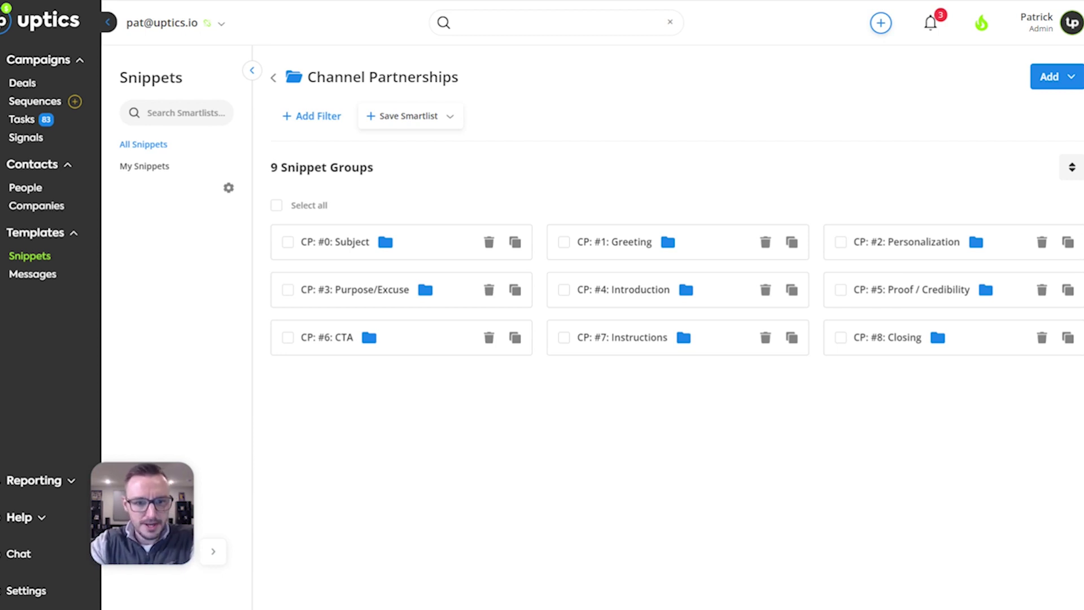
click(418, 252)
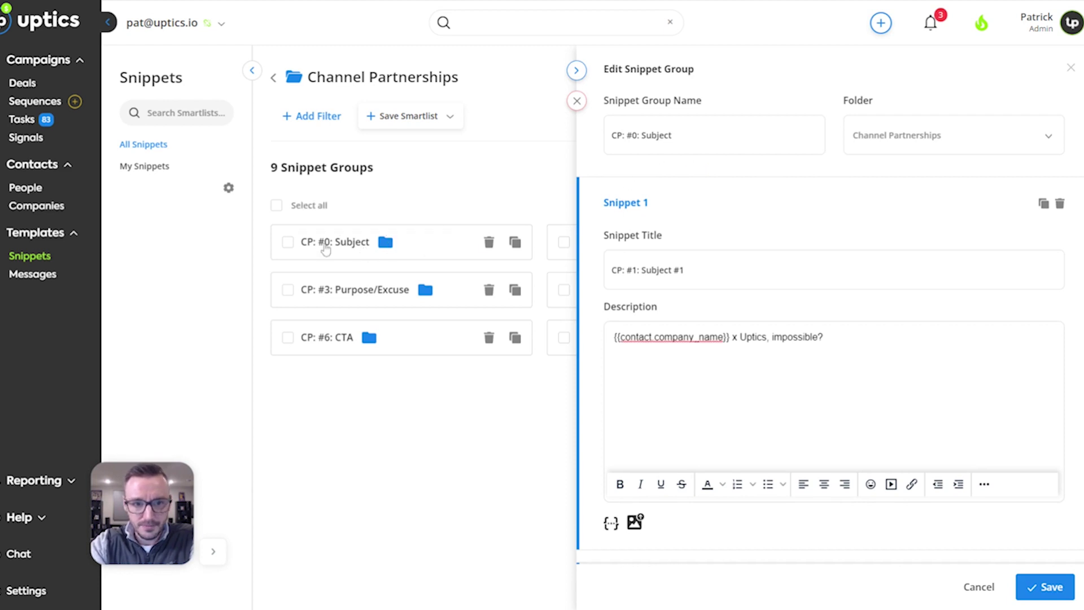
drag(672, 135, 611, 135)
scroll(660, 237, down, 1)
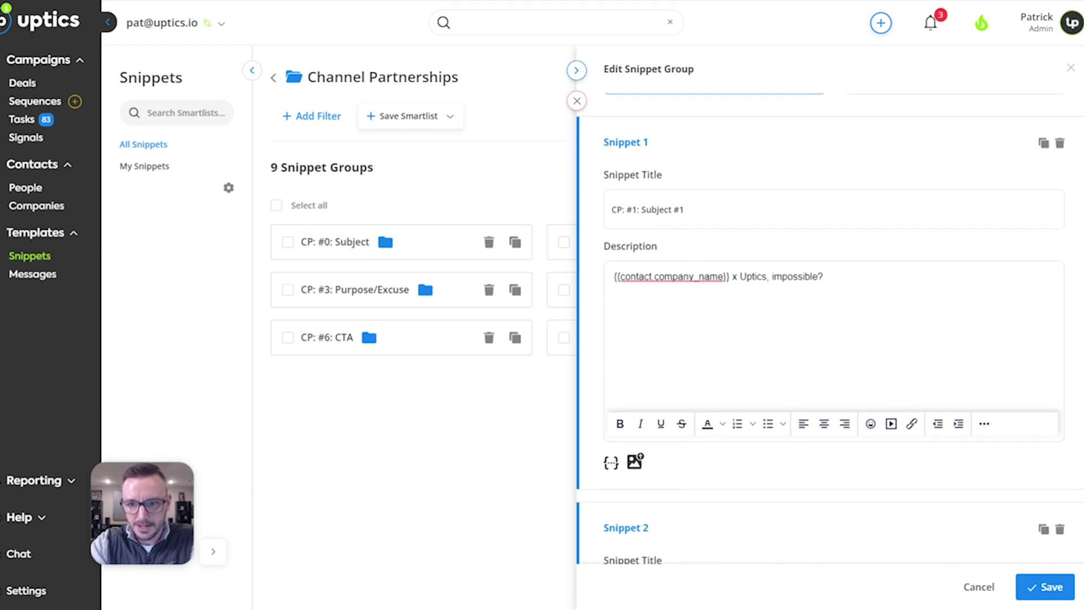
scroll(840, 273, down, 8)
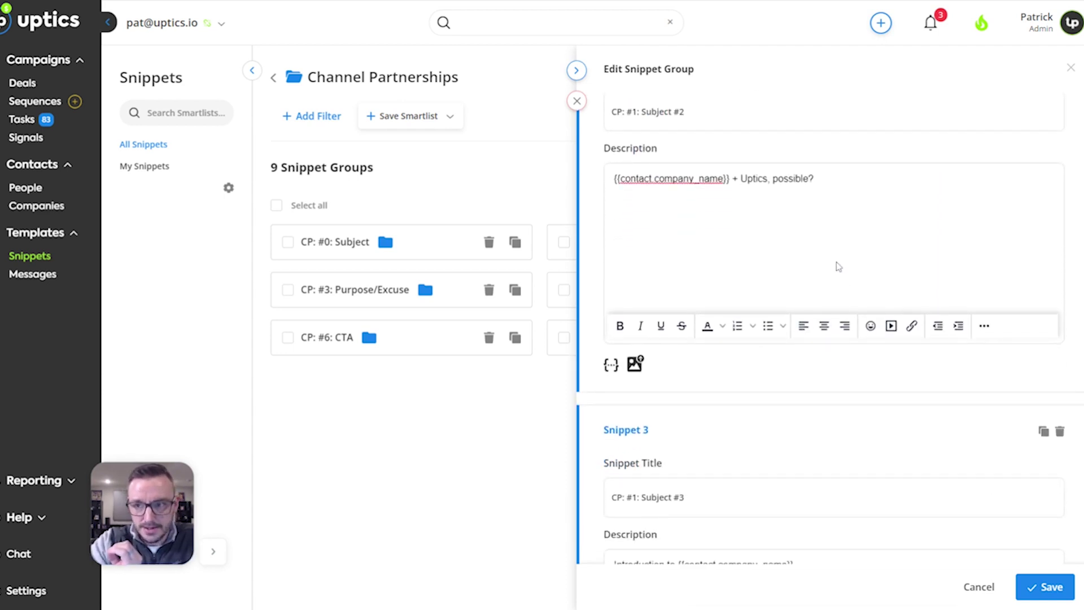
scroll(841, 270, up, 8)
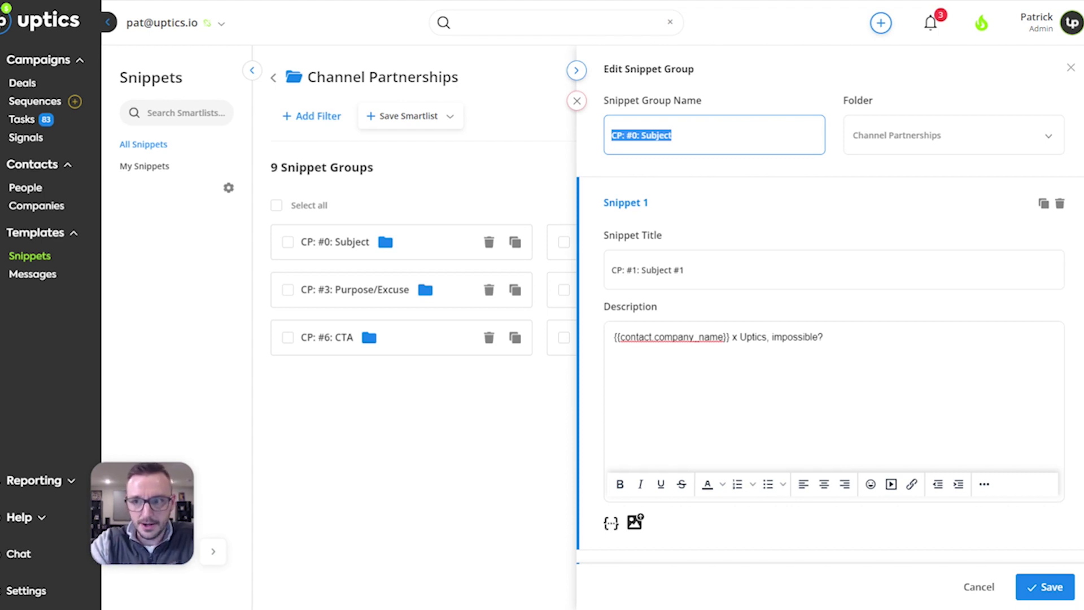
click(1071, 67)
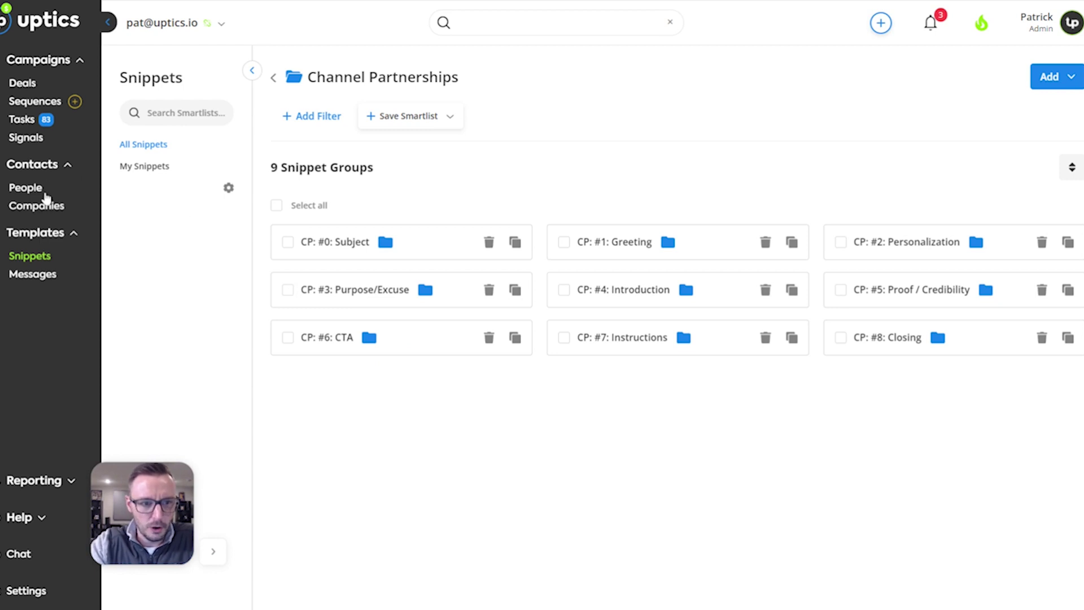
Open the Channel Partner Cold Email #1 (Version B) template from the Channel Partnerships message templates folder
click(35, 277)
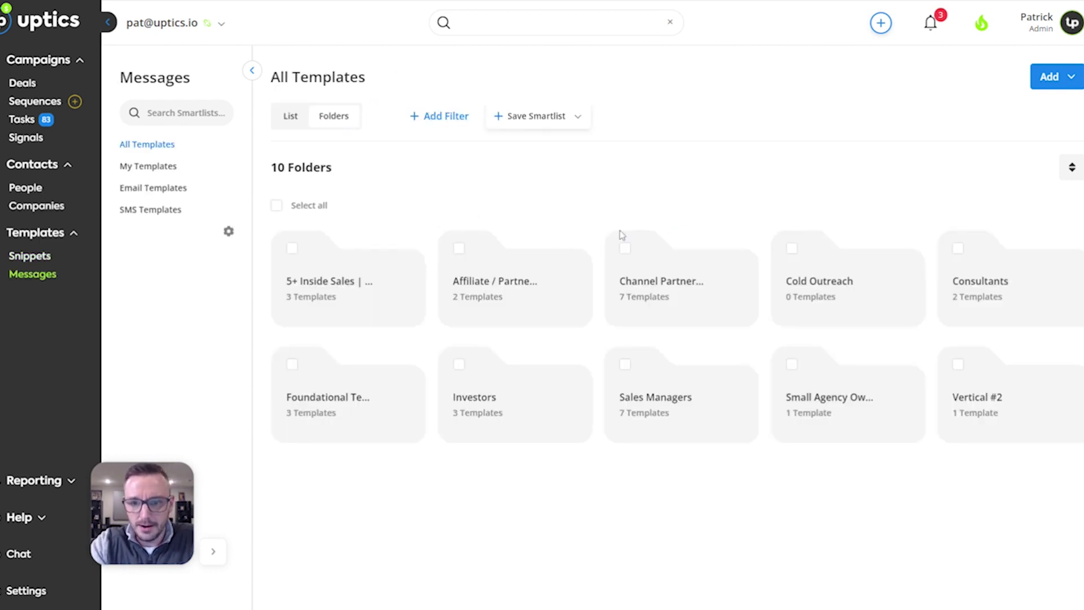
click(663, 283)
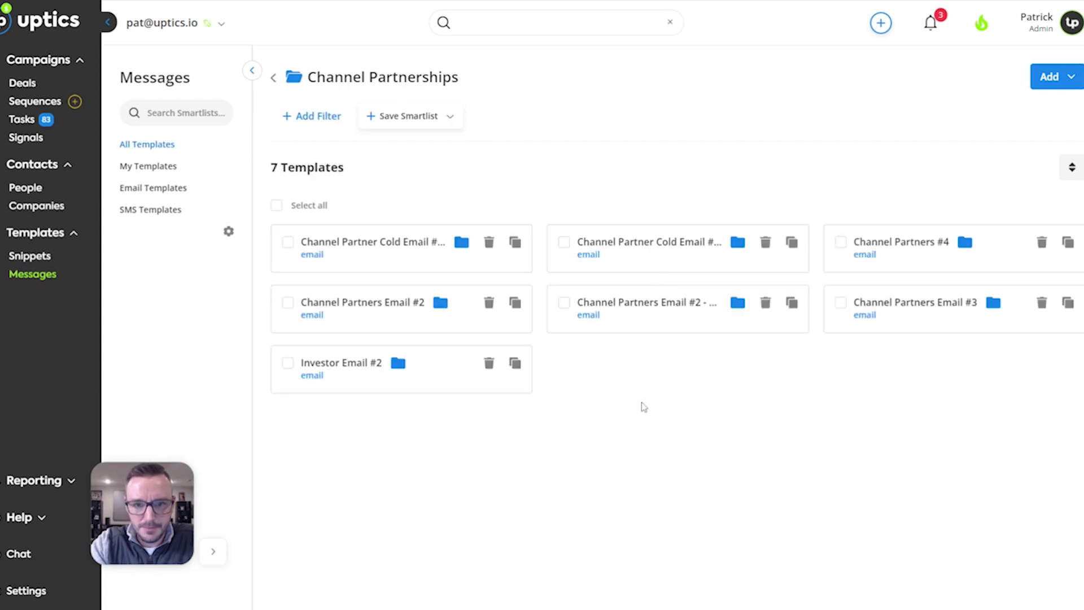
click(646, 249)
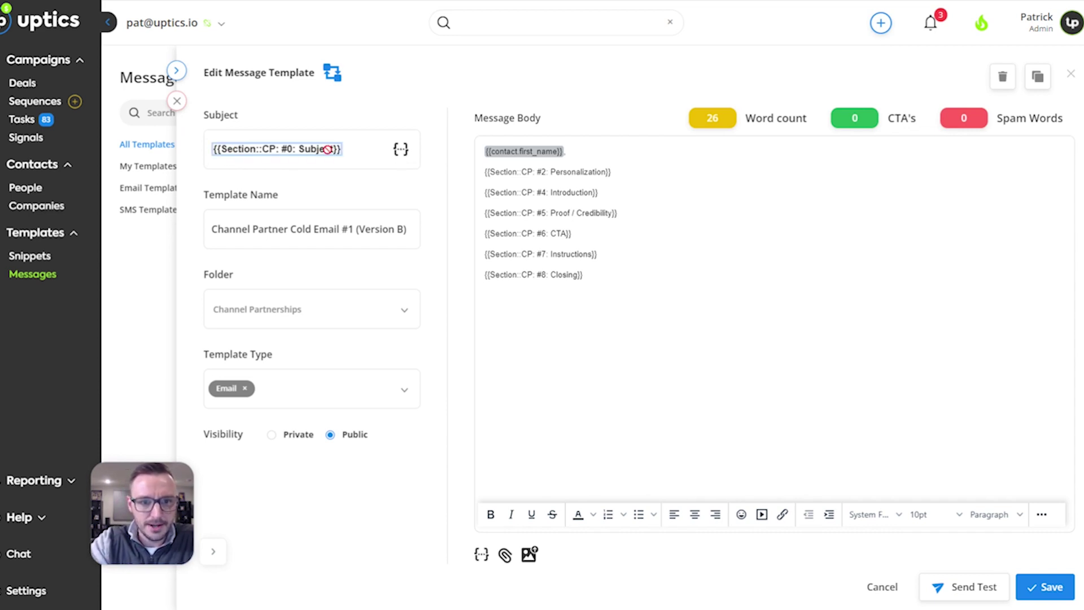
click(401, 149)
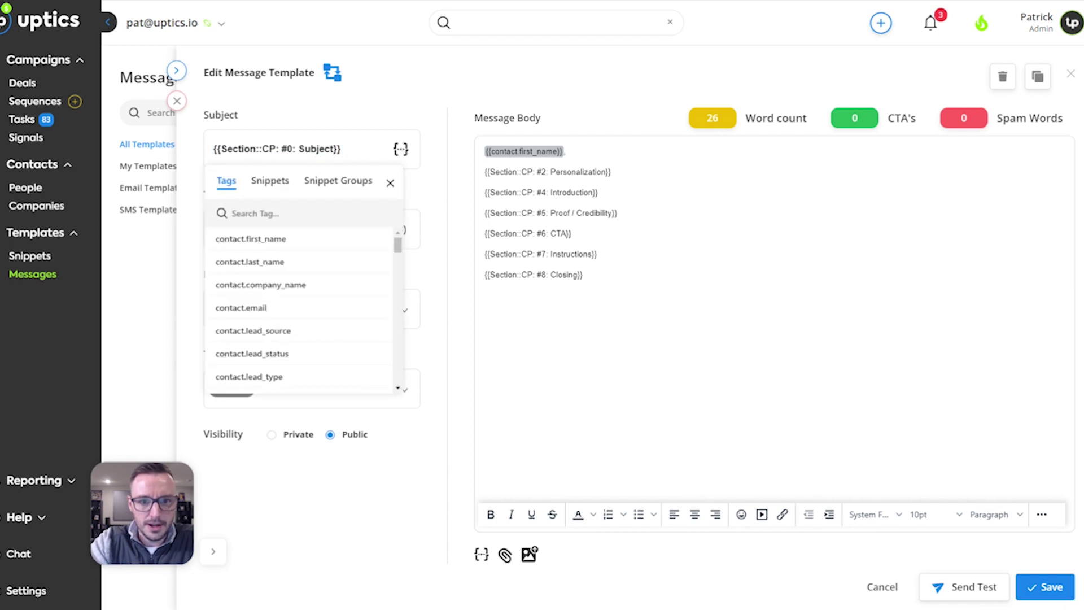
click(338, 180)
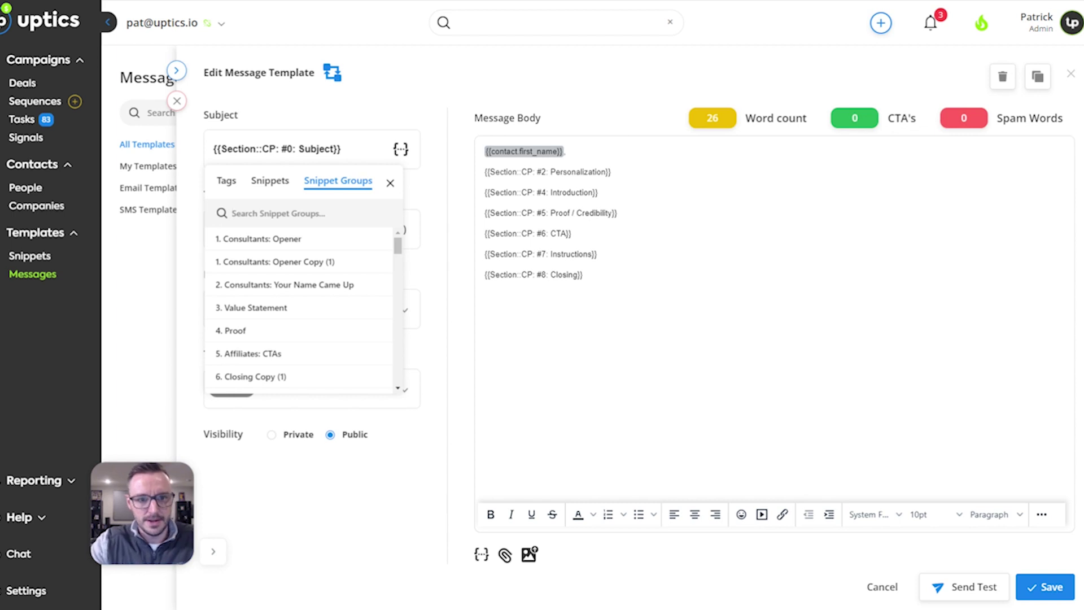
text(cp)
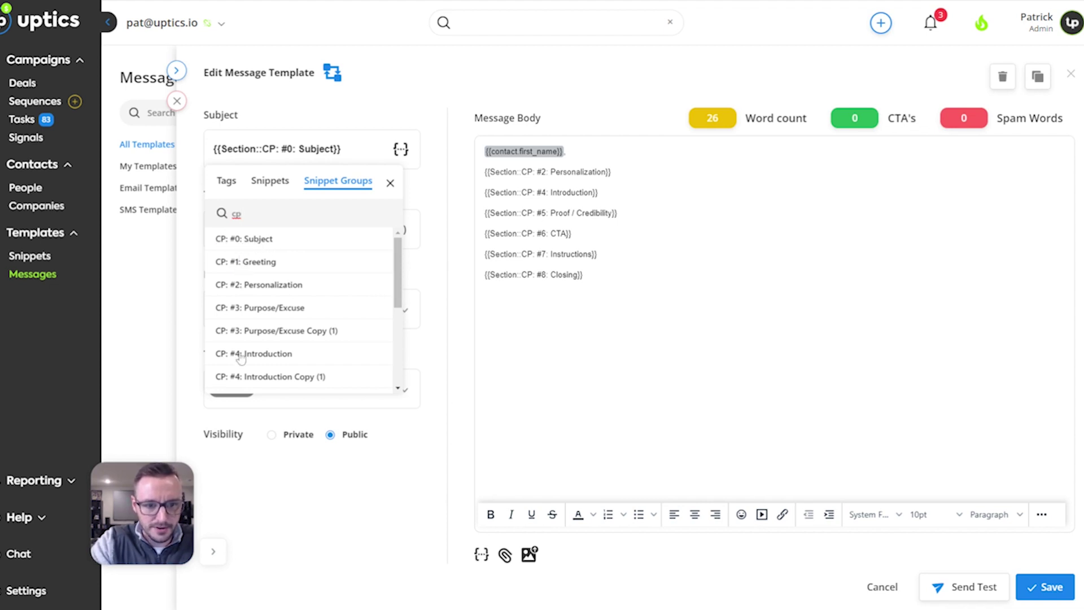
scroll(315, 274, down, 3)
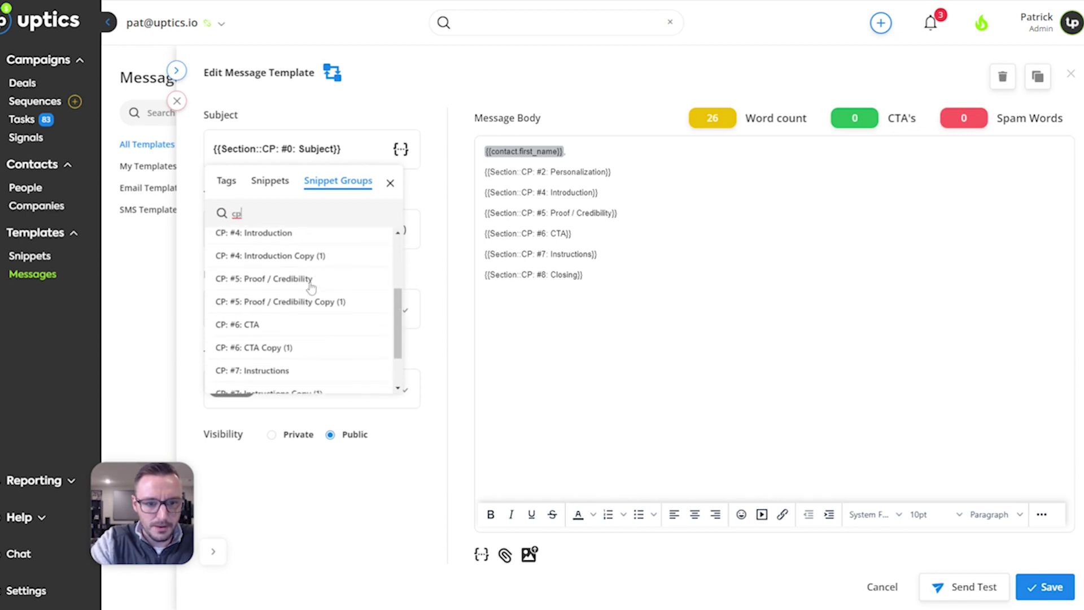
scroll(311, 282, up, 3)
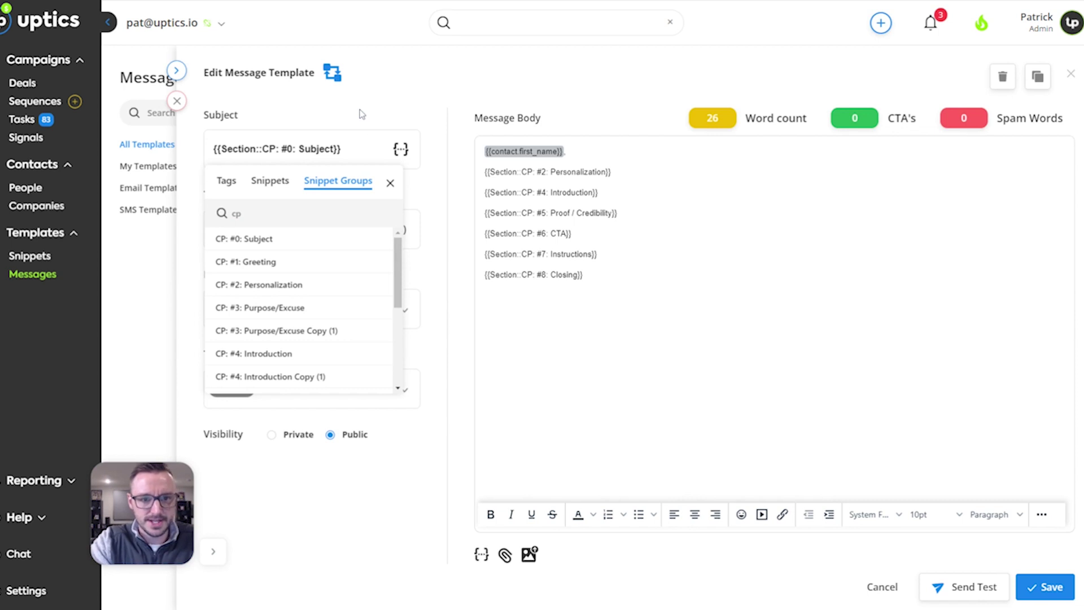
click(390, 184)
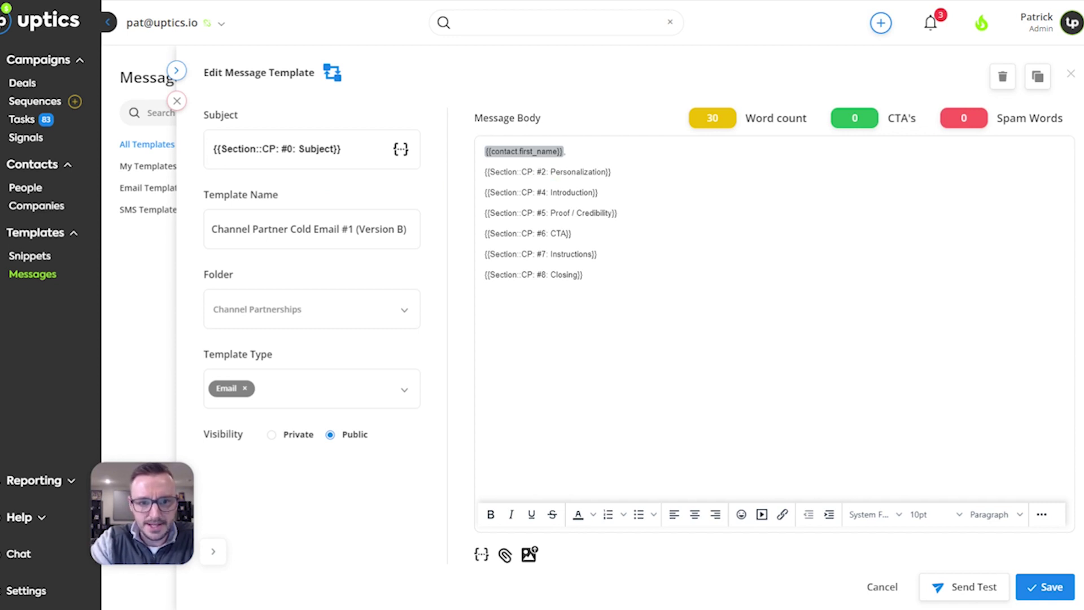
Review the '(Version B)' template name and body, then close the editor back to the 7-template folder
drag(356, 229, 406, 229)
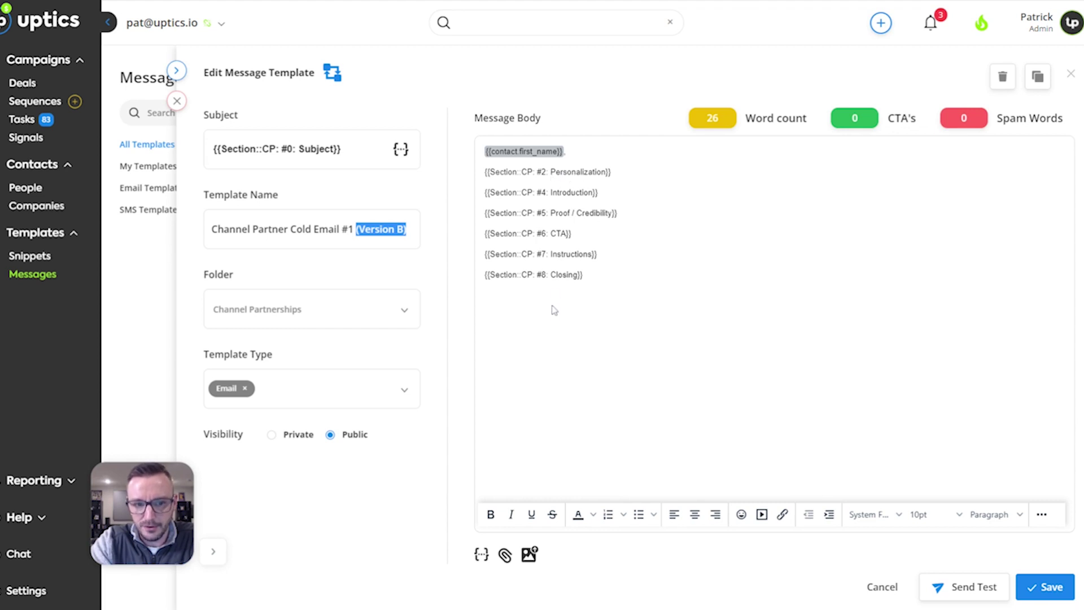
click(594, 172)
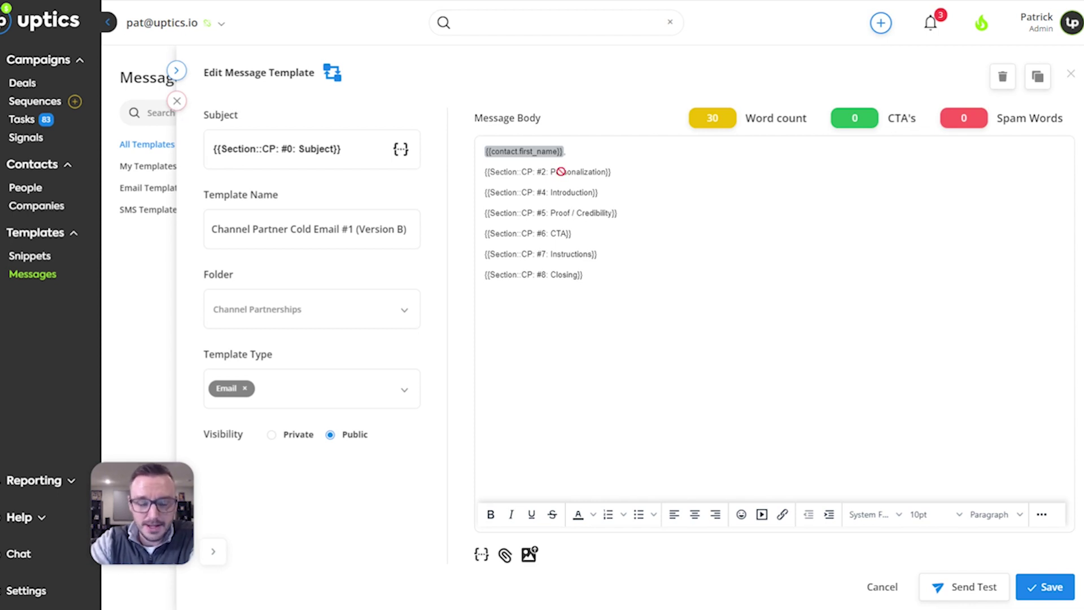
click(176, 103)
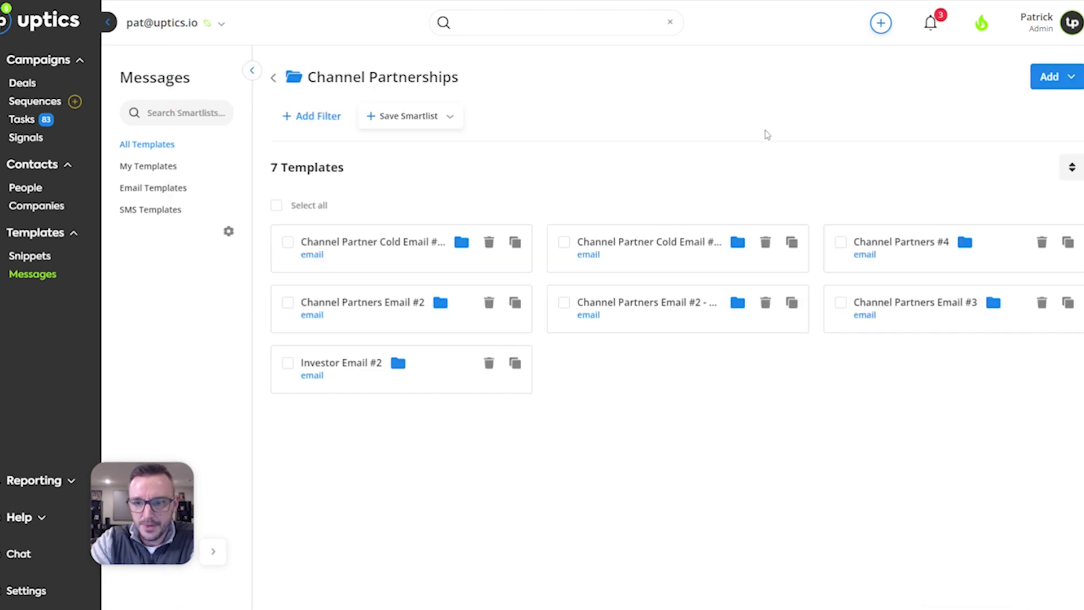
Review the Channel Partner Cold Email #1 (Version A) body, close it, and show All Snippets (59 groups)
click(431, 247)
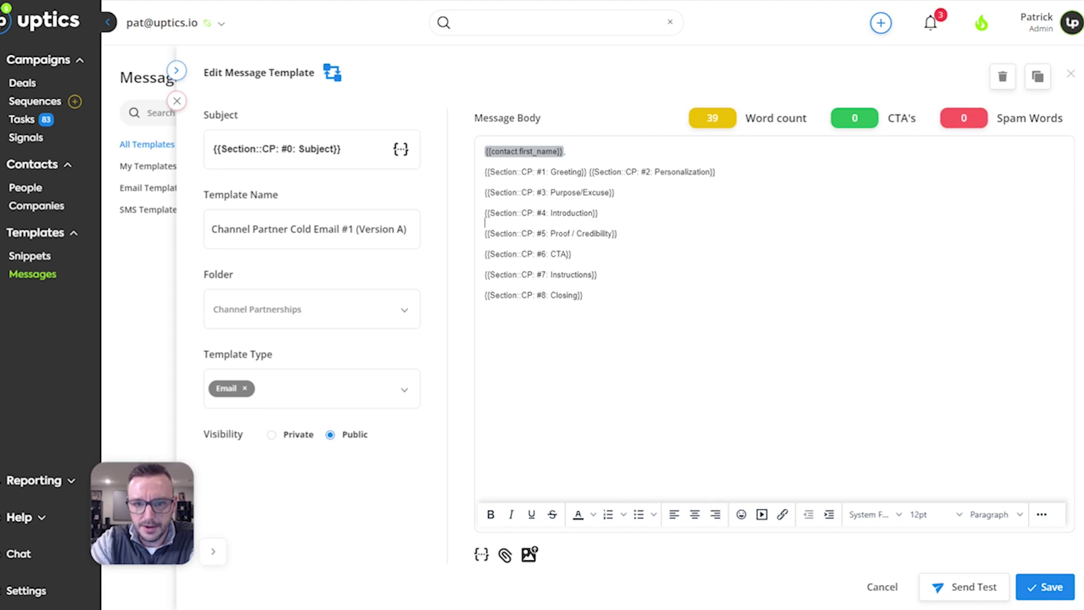
click(552, 295)
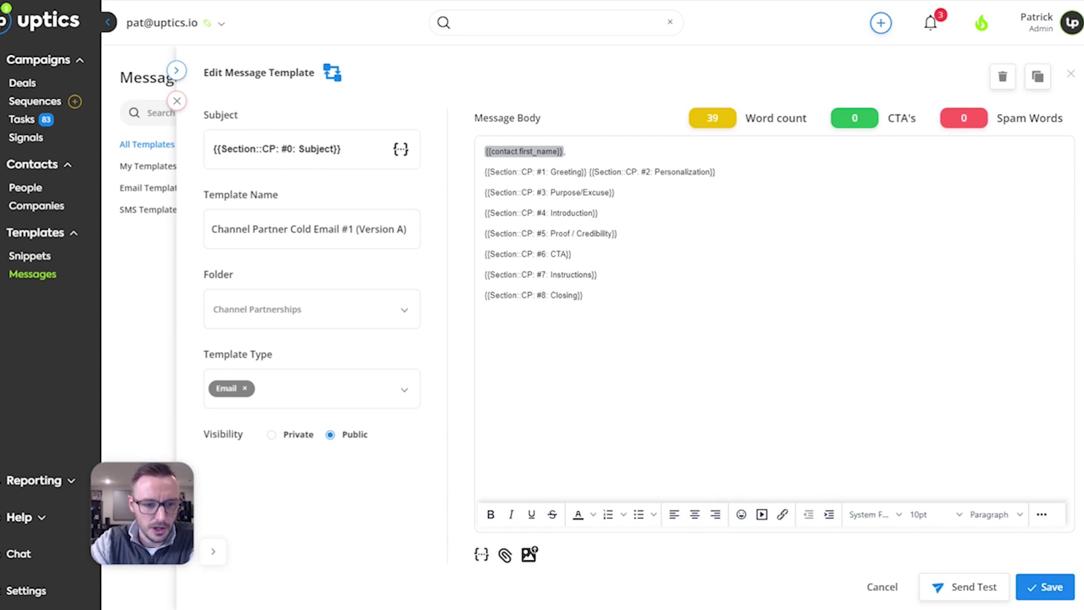
click(178, 101)
click(30, 257)
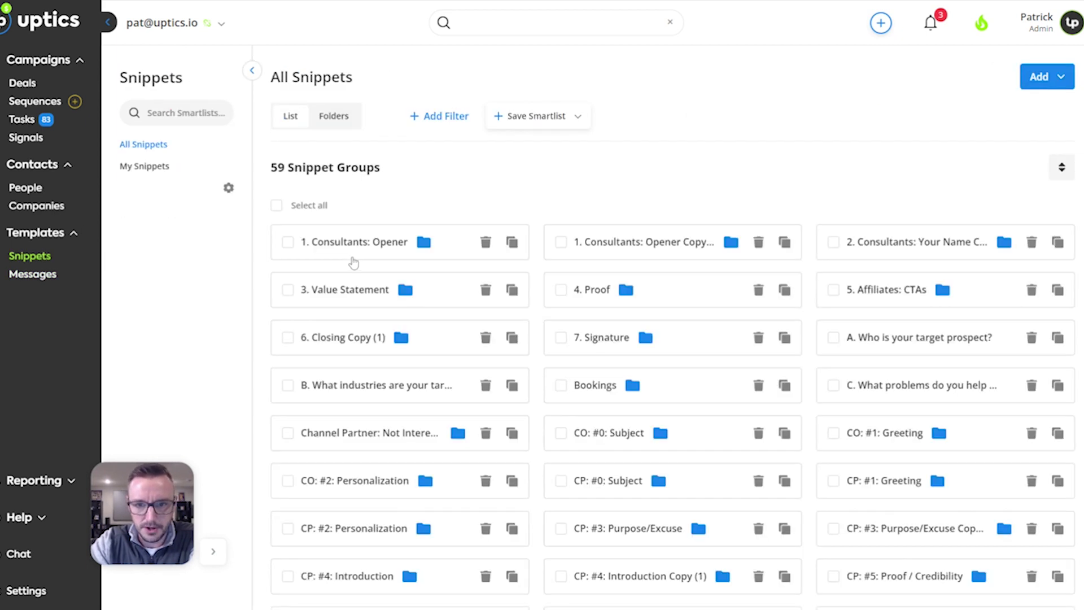
In Folders view, open Channel Partnerships and toggle the CP: #0: Subject group's checkbox on and off
click(336, 117)
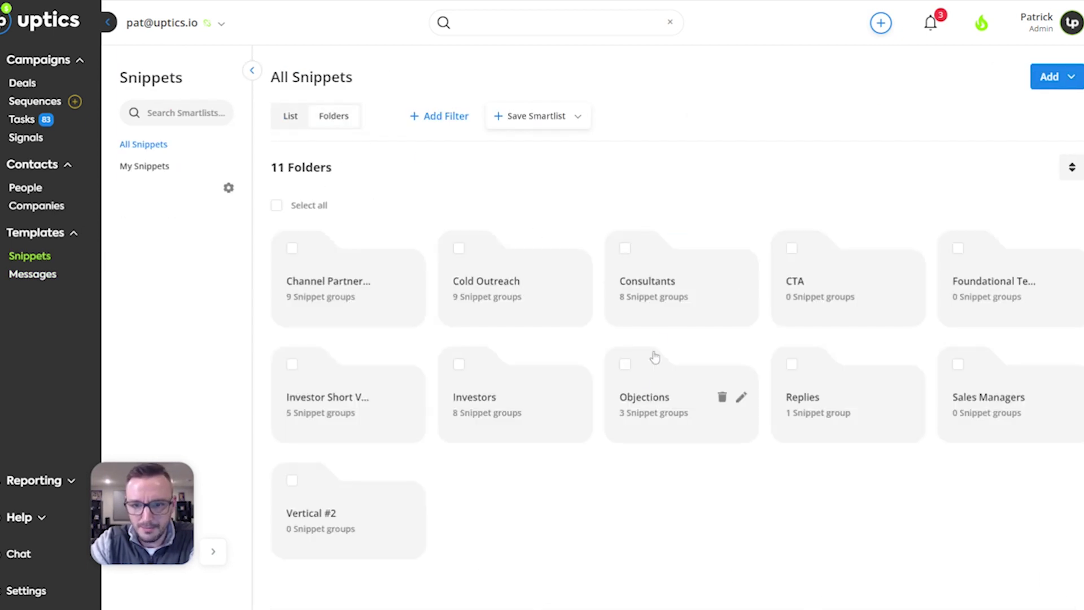
click(322, 291)
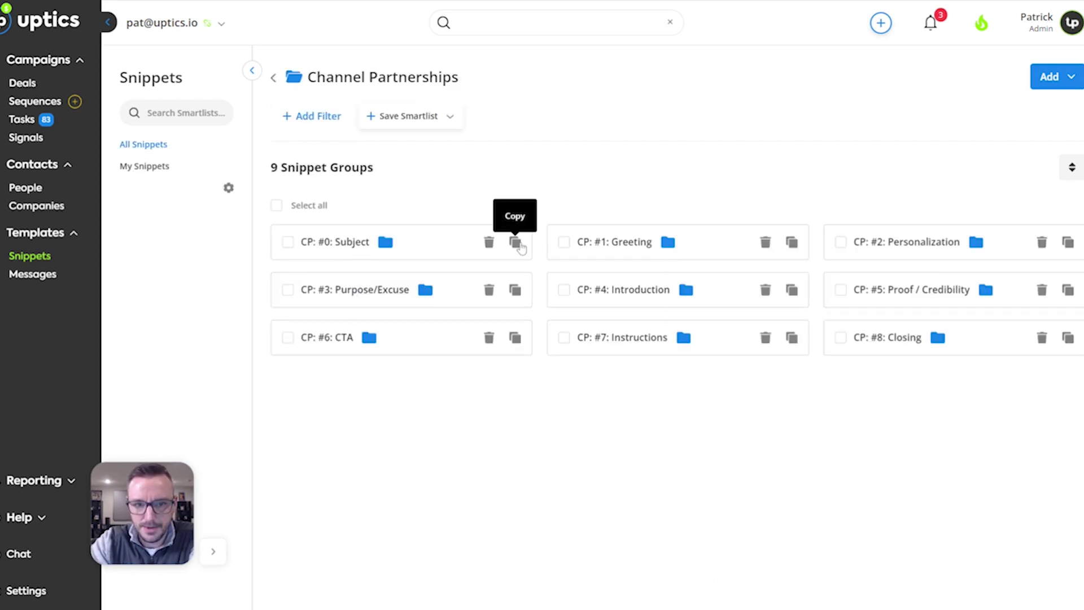
click(288, 244)
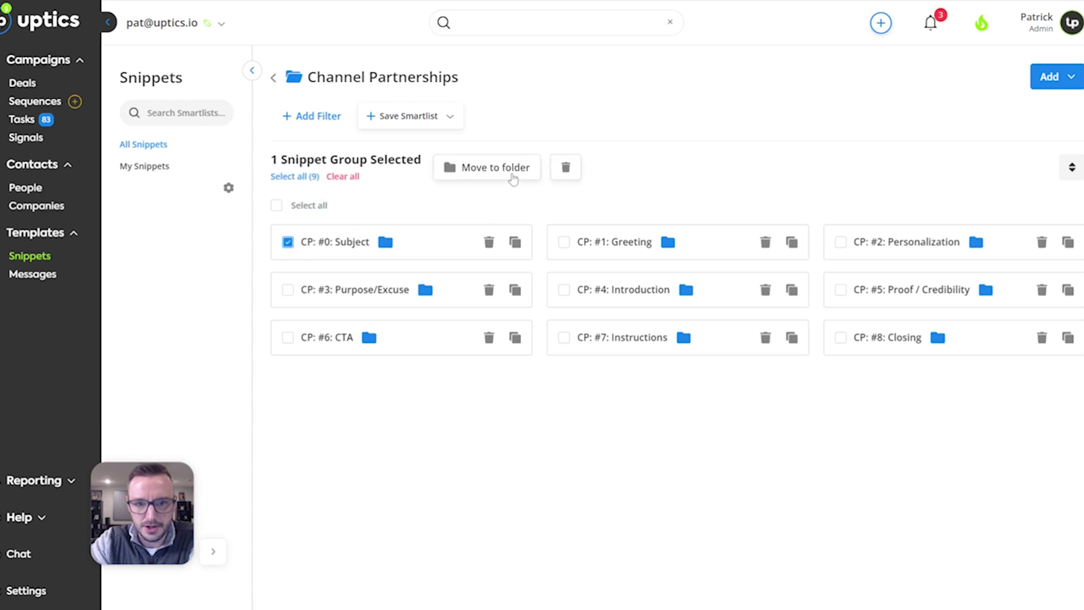
click(288, 244)
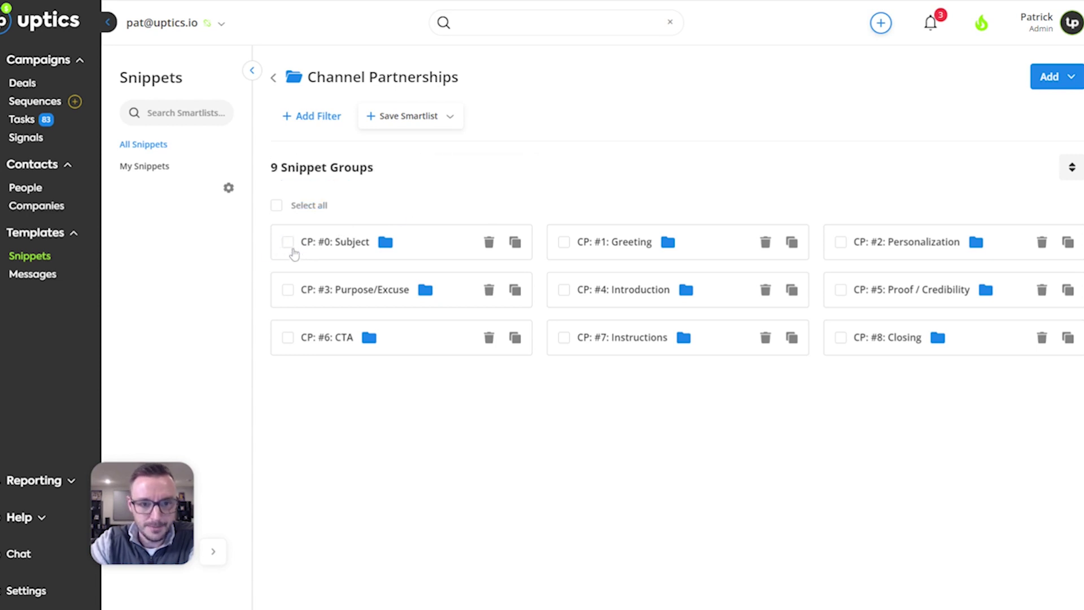